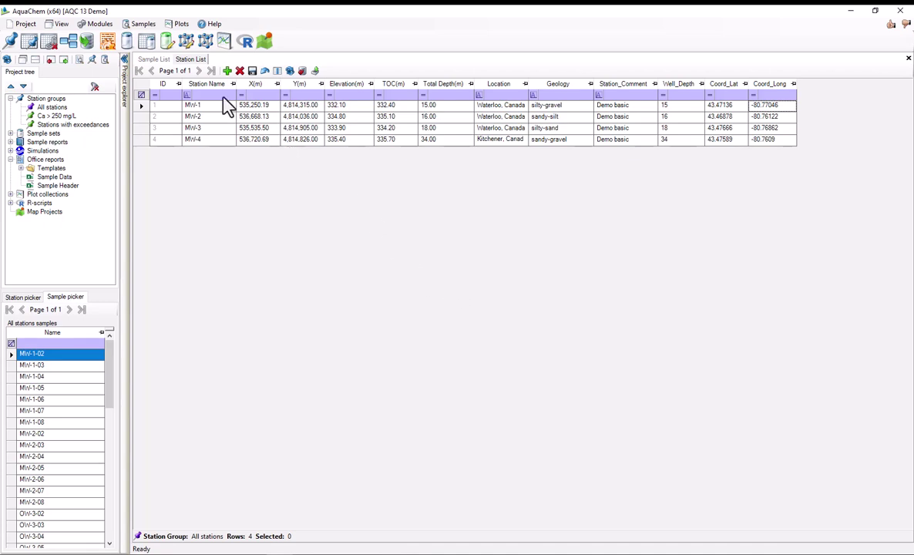
Step: Glance over the project and Plots menus and review sample MW-1-05's measured values in the Sample List
left_click(25, 26)
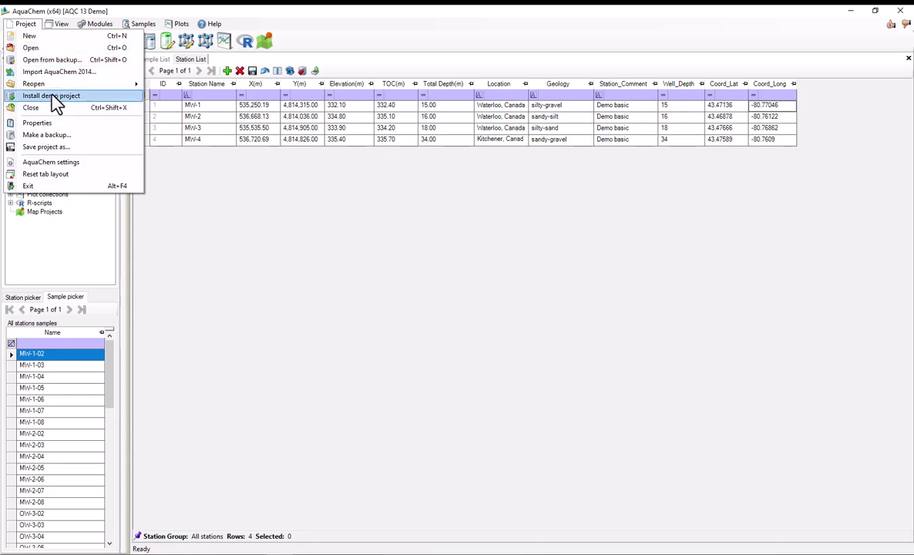
left_click(597, 282)
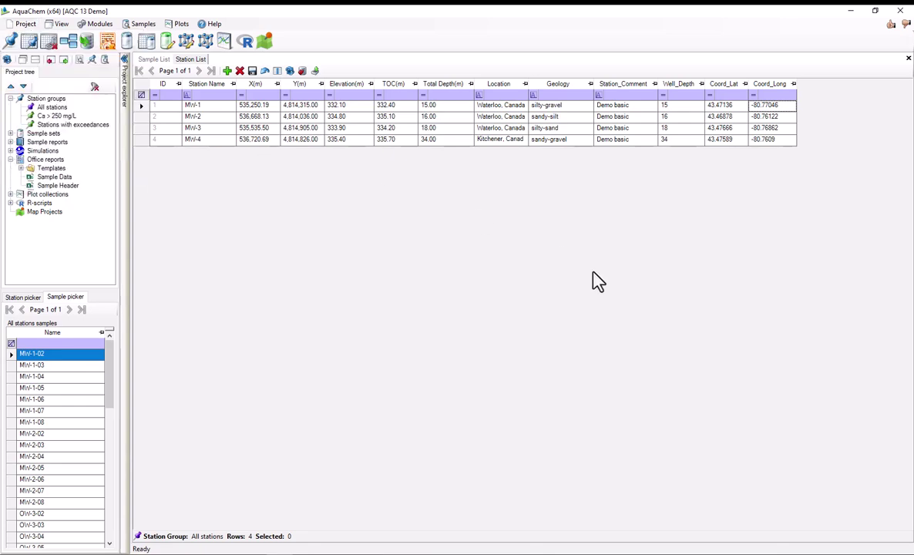
left_click(153, 60)
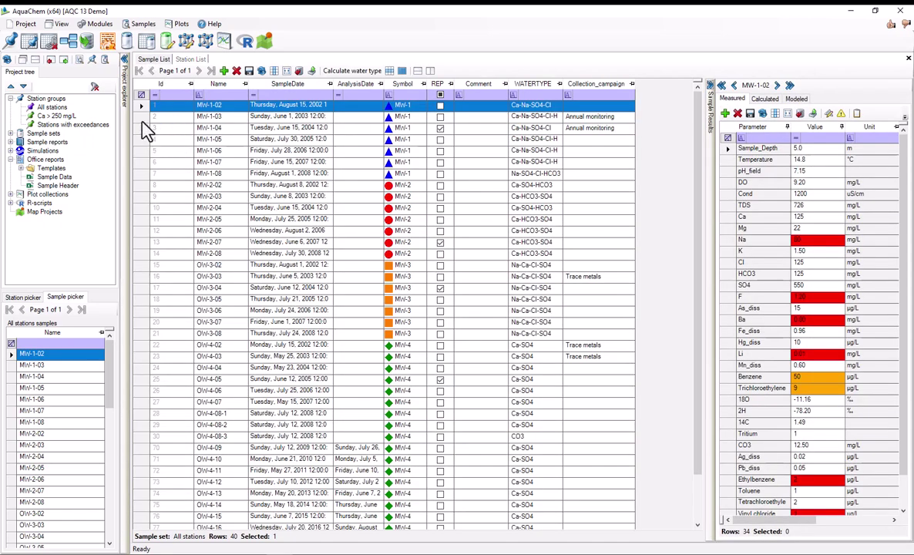
key("Down")
left_click(142, 138)
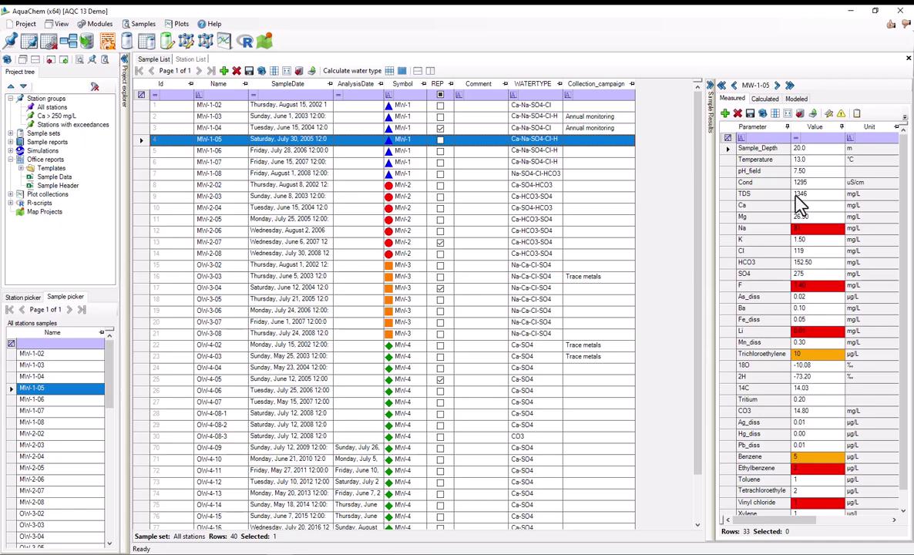
left_click(180, 26)
left_click(182, 26)
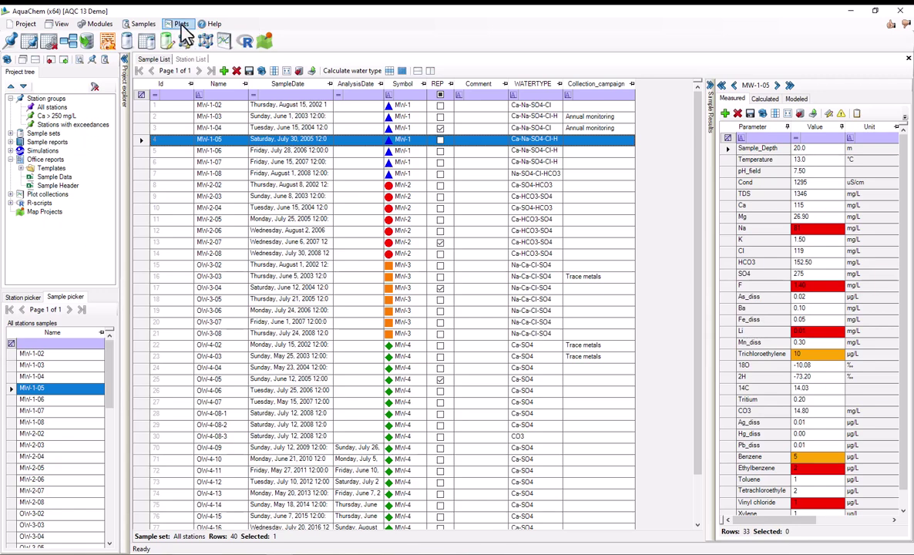
Step: Start a new plot collection, add a Piper diagram of all stations, and move its settings aside
left_click(224, 45)
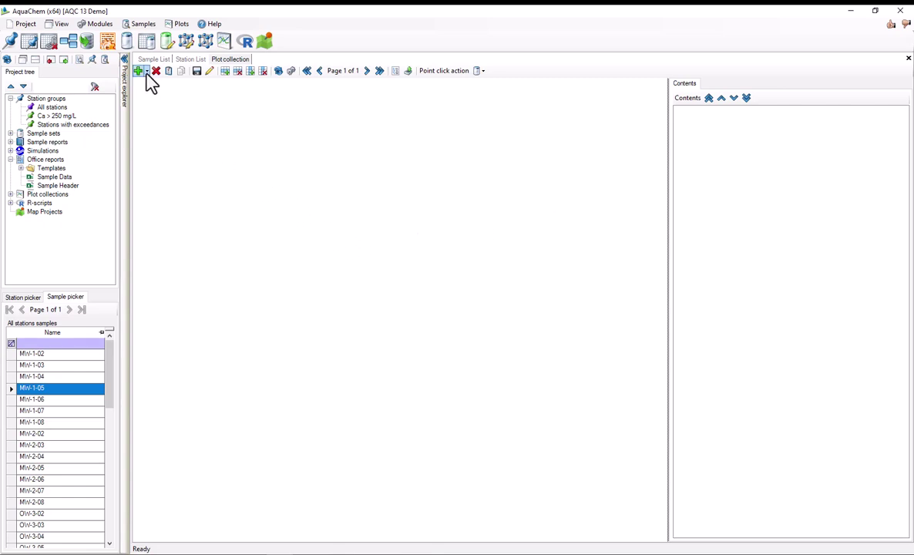
left_click(138, 72)
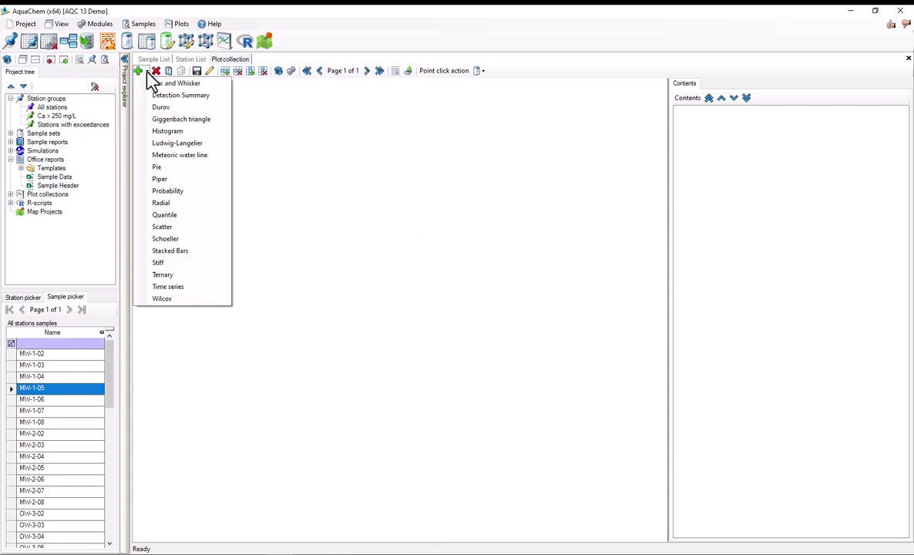
left_click(172, 181)
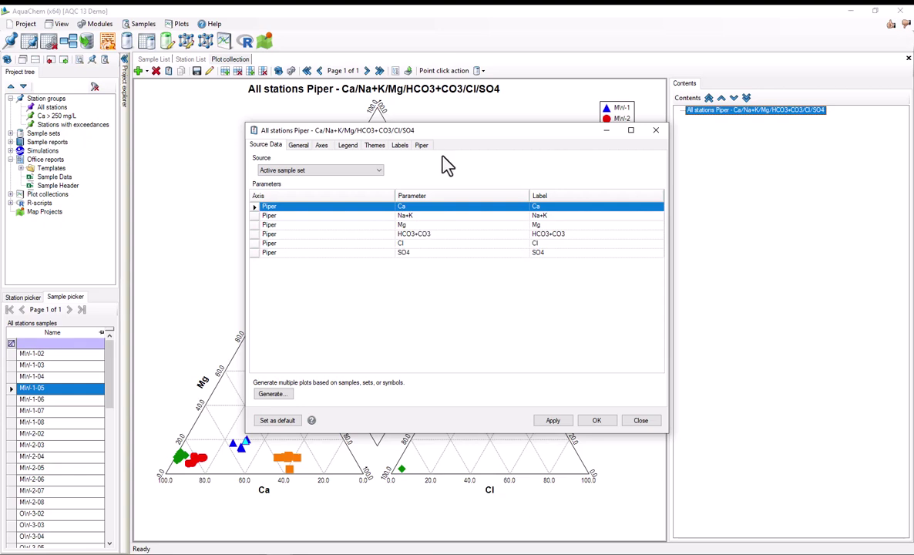
left_click_drag(422, 138, 872, 100)
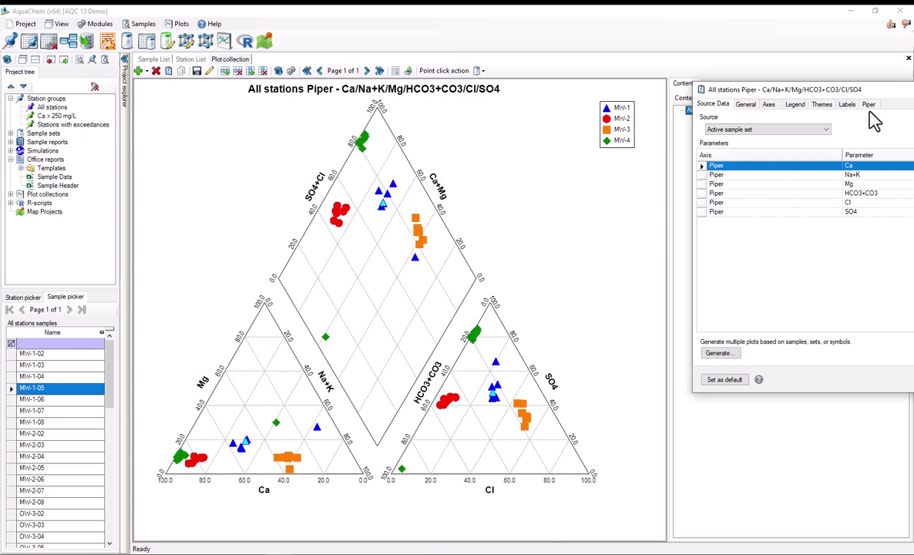
Step: Identify the lone green diamond point as sample OW-4-08-3 (CO3 19.50 mg/L) and return to the diagram
left_click(628, 285)
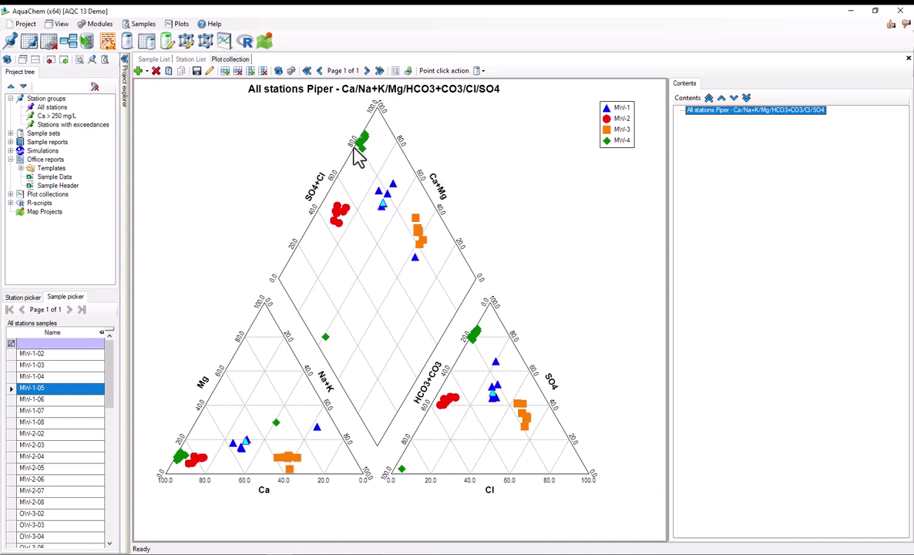
left_click(324, 338)
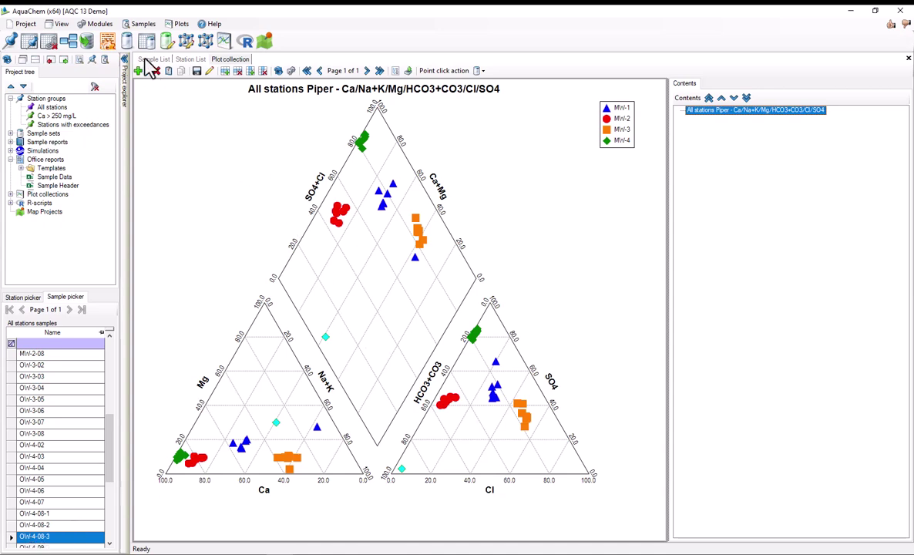
left_click(153, 60)
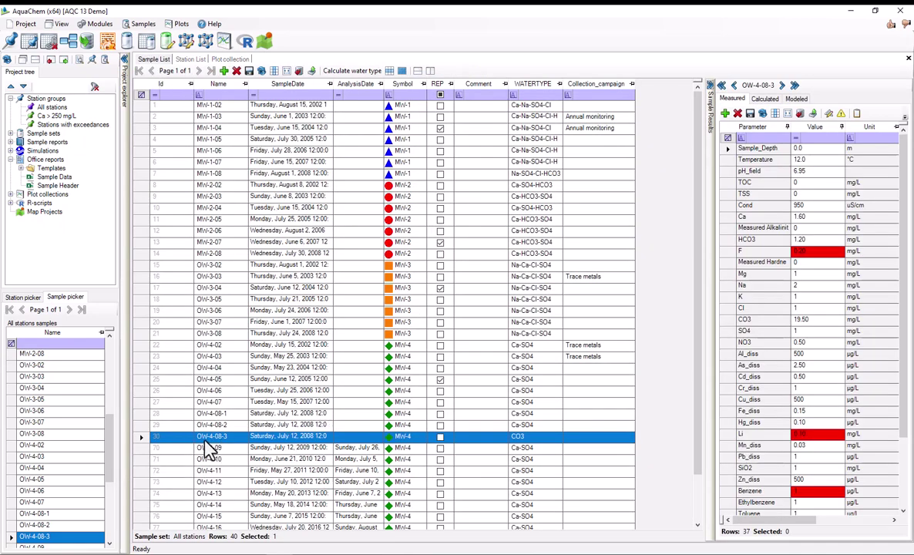
scroll(806, 296, "down", 3)
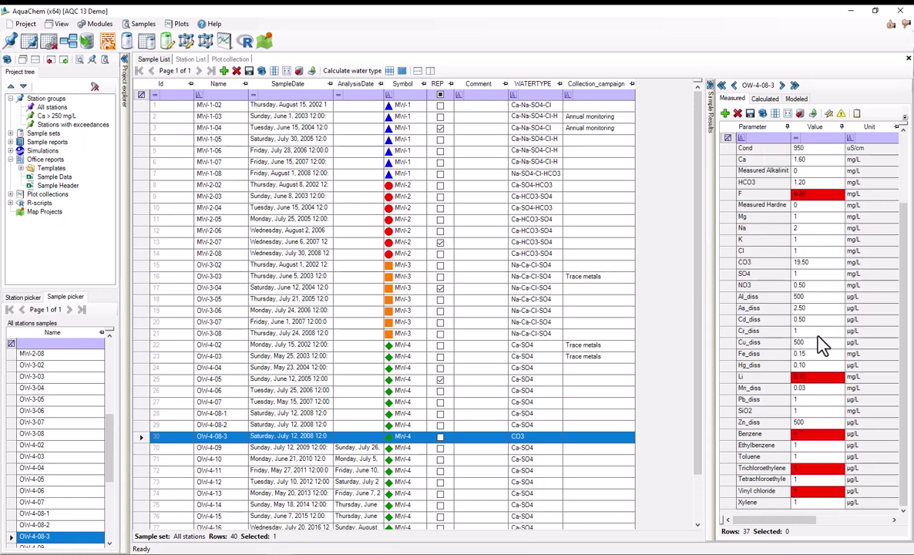
scroll(824, 355, "up", 2)
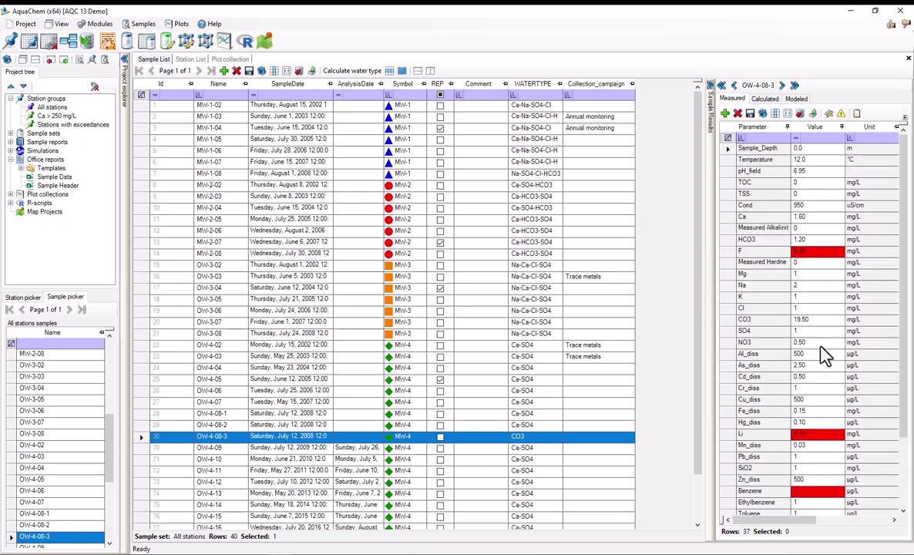
left_click(231, 60)
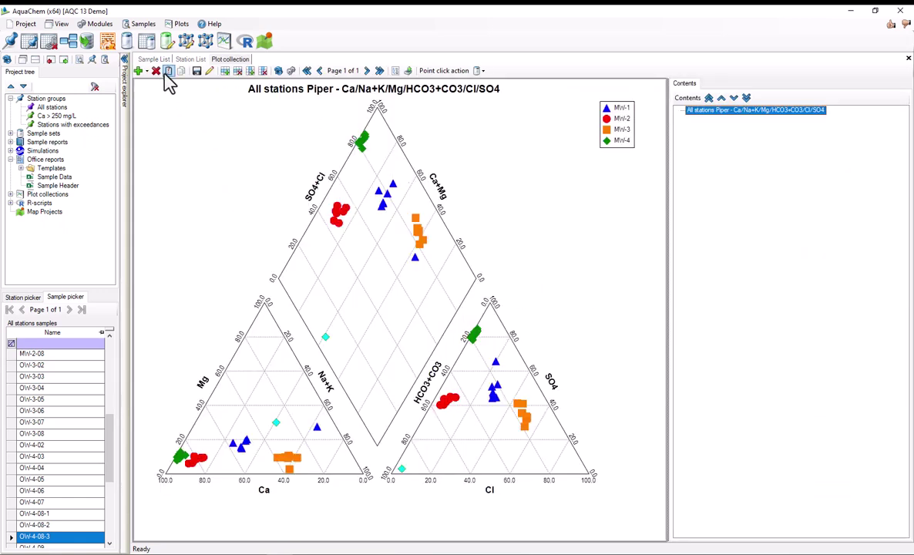
Step: Open the properties dialog of the 'All stations Piper' plot
double_click(262, 189)
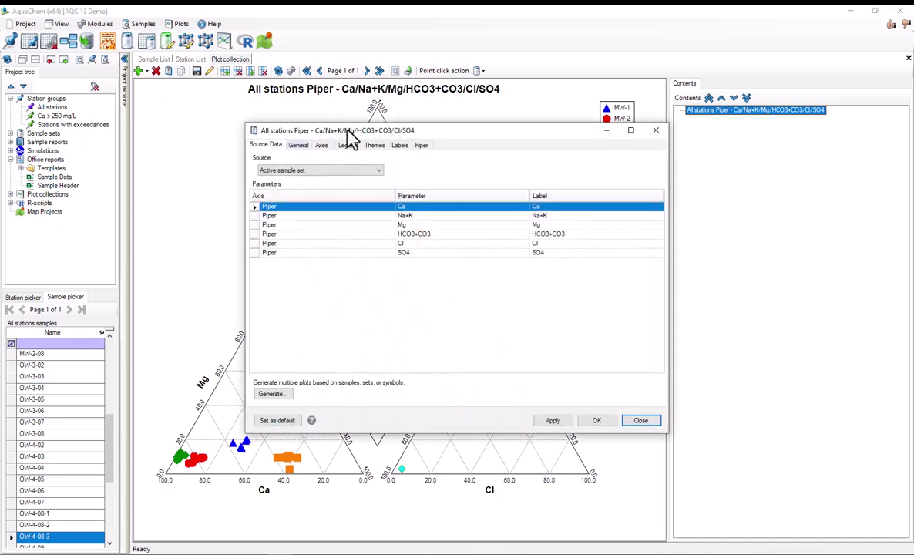
left_click_drag(347, 128, 341, 133)
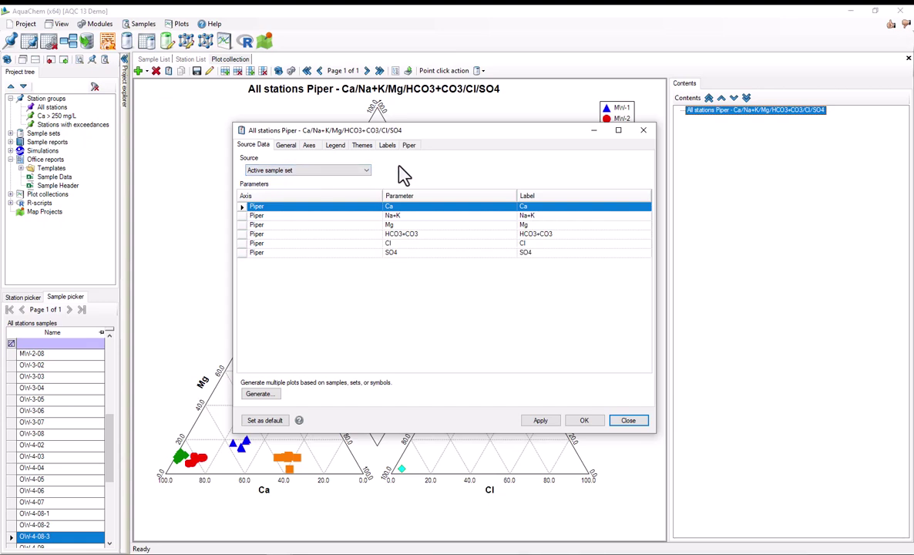
Step: Set the Piper data source to the '2005 Samples' sample set
left_click(296, 171)
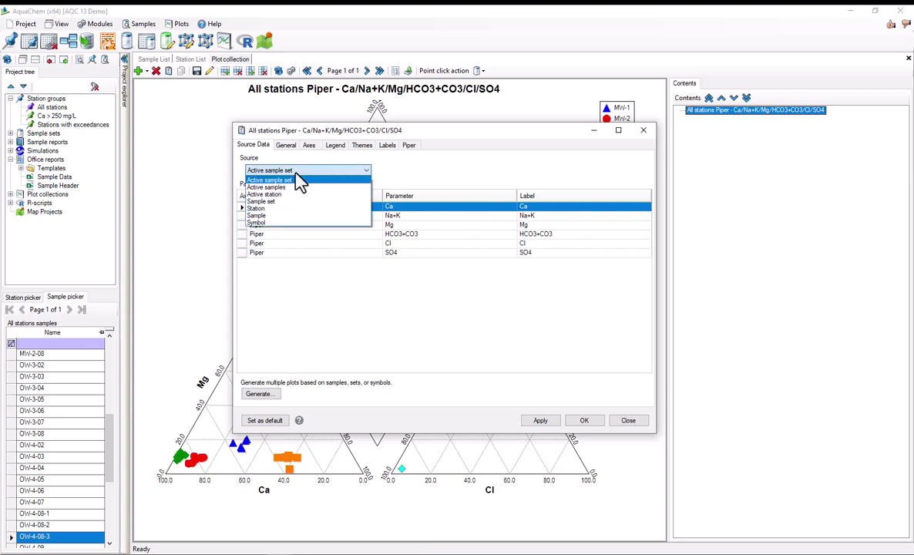
left_click(280, 202)
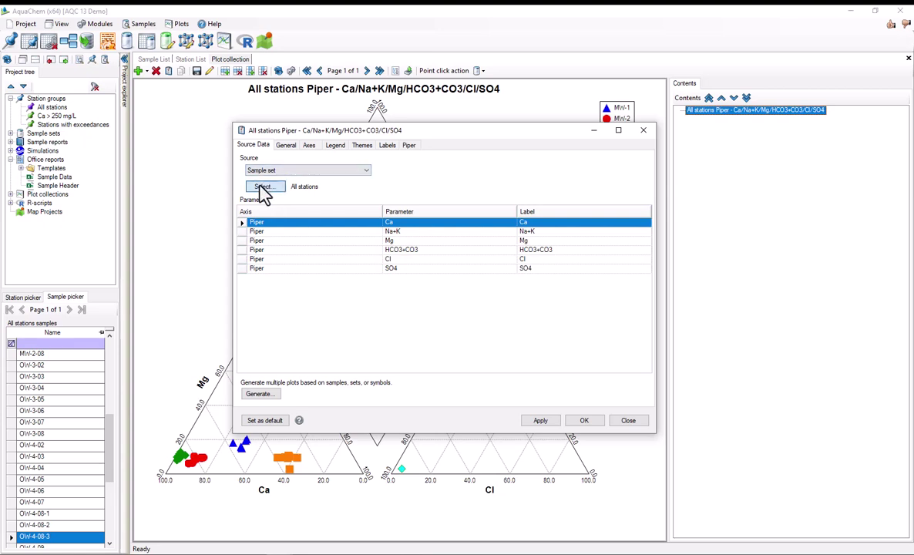
left_click(262, 186)
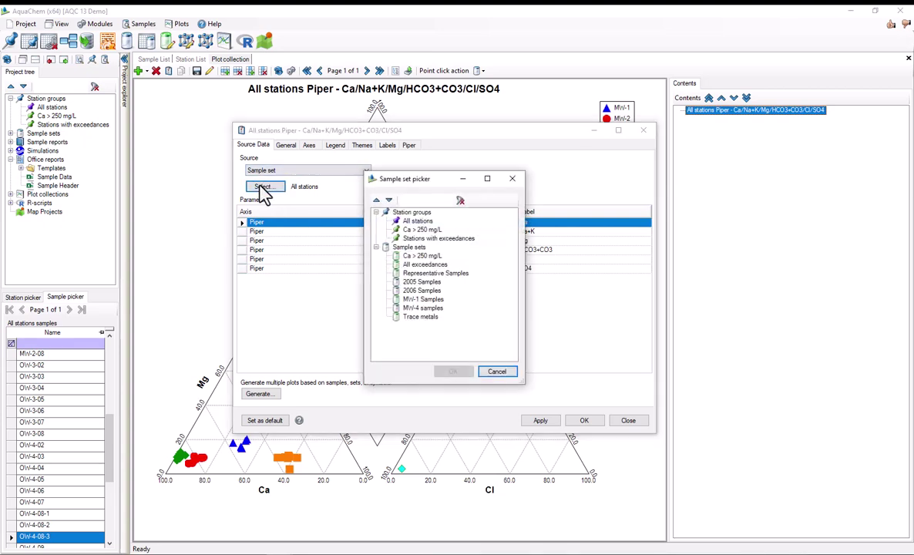
left_click(428, 282)
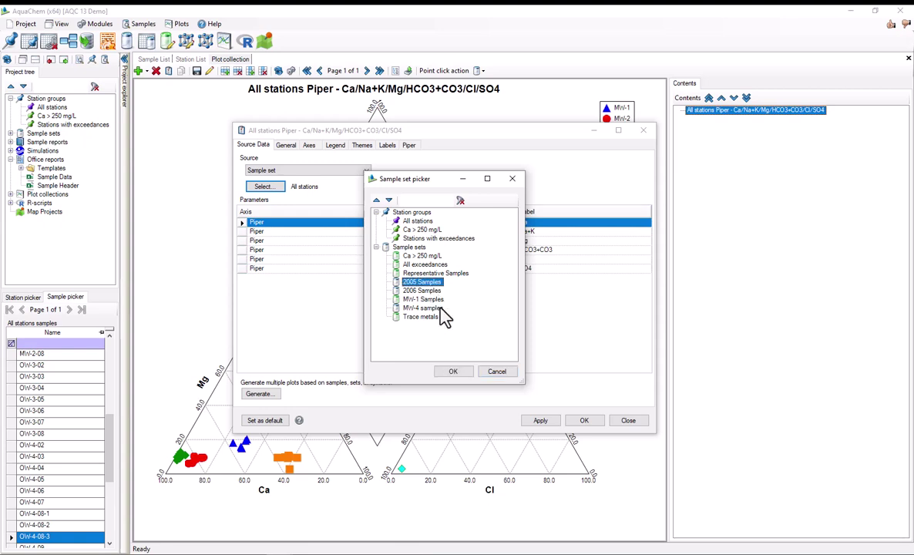
left_click(455, 372)
Step: Apply the change so the plot becomes '2005 Samples Piper', and rearrange the properties dialog
left_click_drag(323, 135, 433, 113)
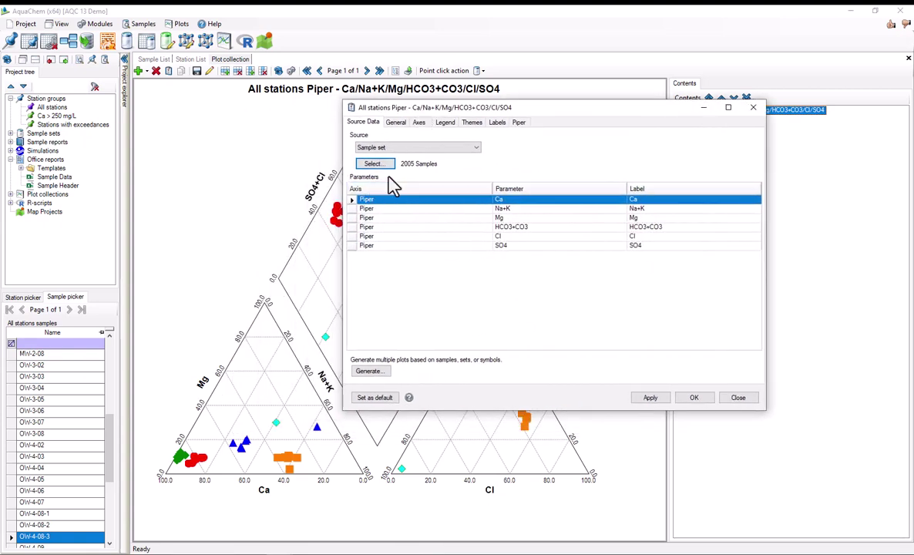
left_click(651, 397)
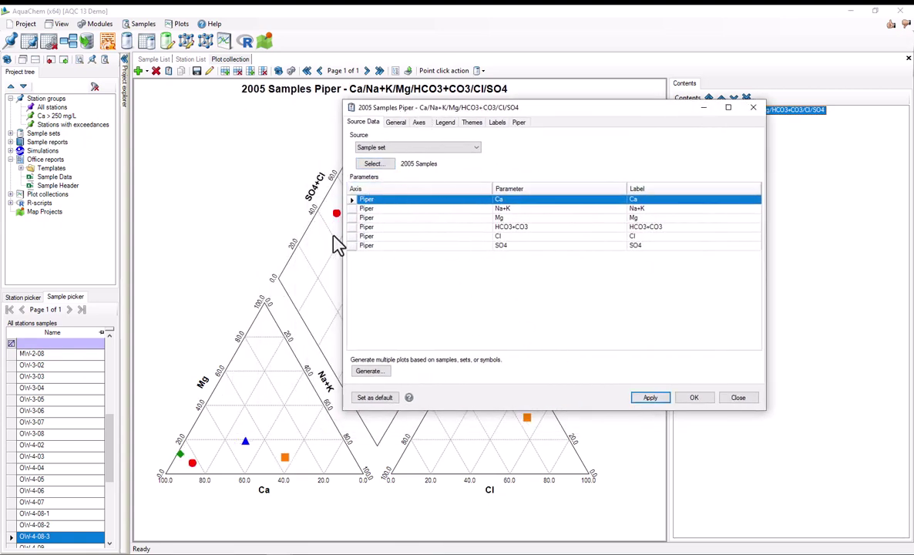
left_click_drag(341, 233, 543, 240)
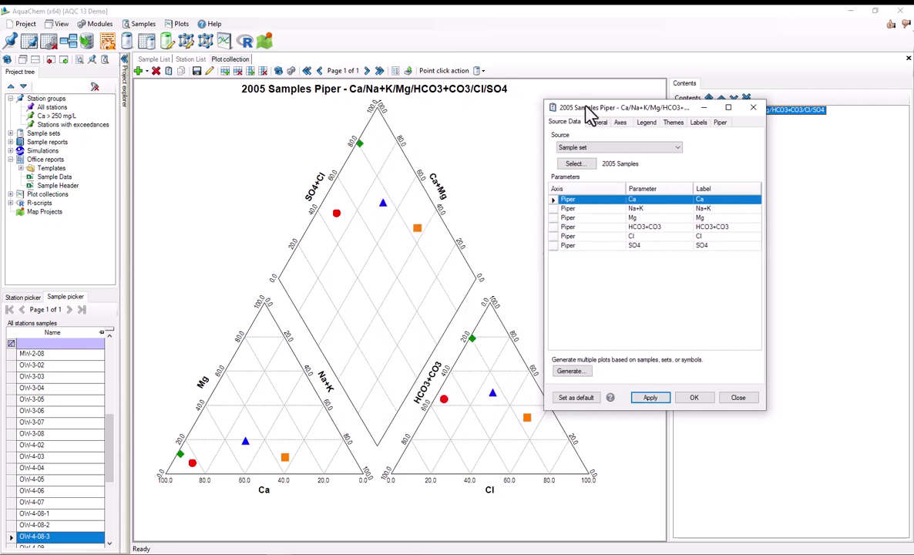
left_click_drag(547, 107, 579, 123)
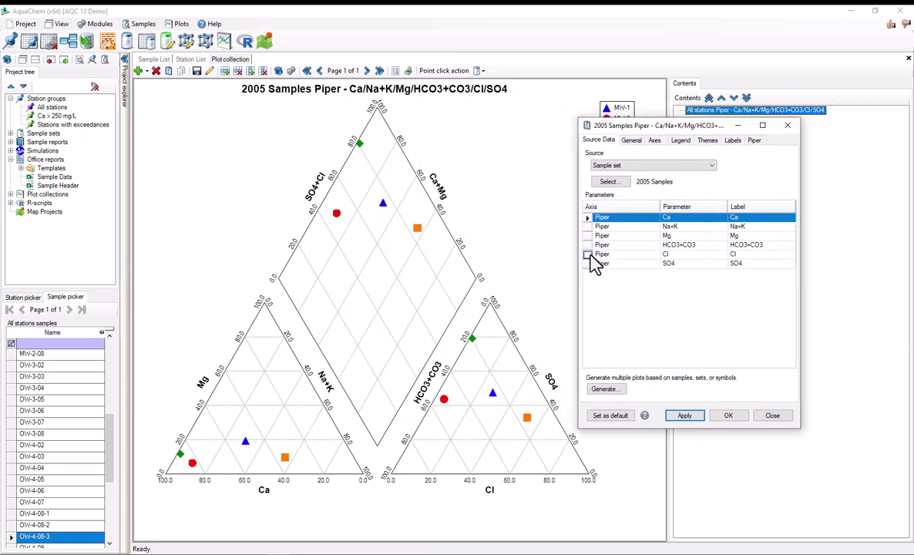
left_click_drag(577, 267, 367, 267)
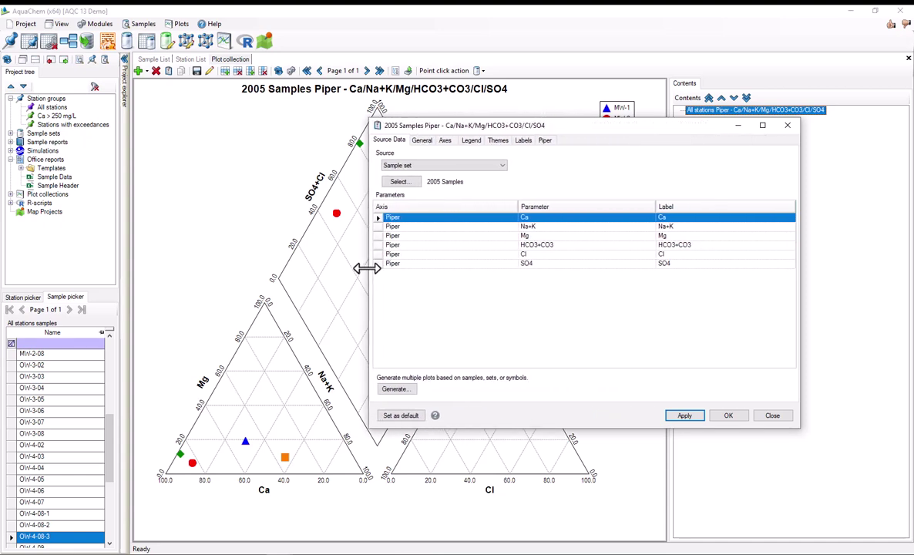
Step: Switch the Piper source to station MW-3 and redraw the plot for that well
left_click(467, 166)
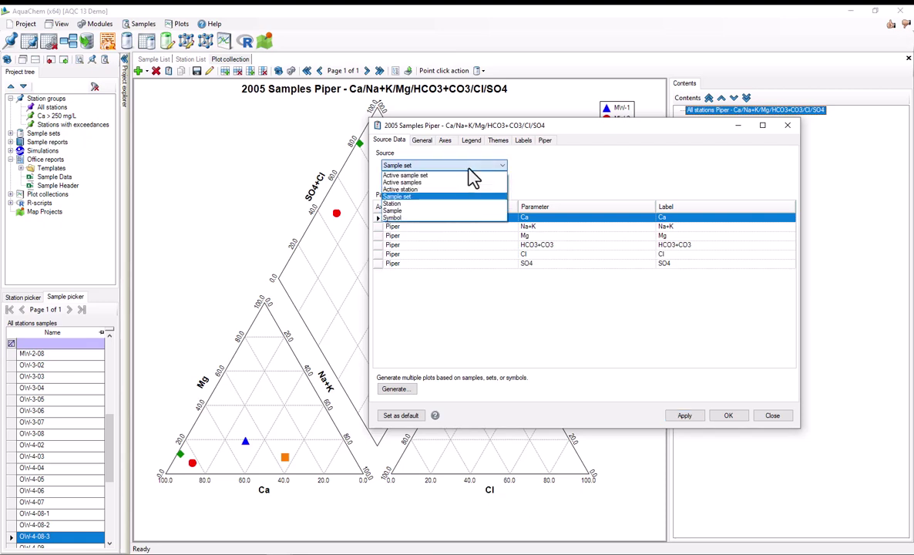
left_click(452, 204)
left_click(413, 184)
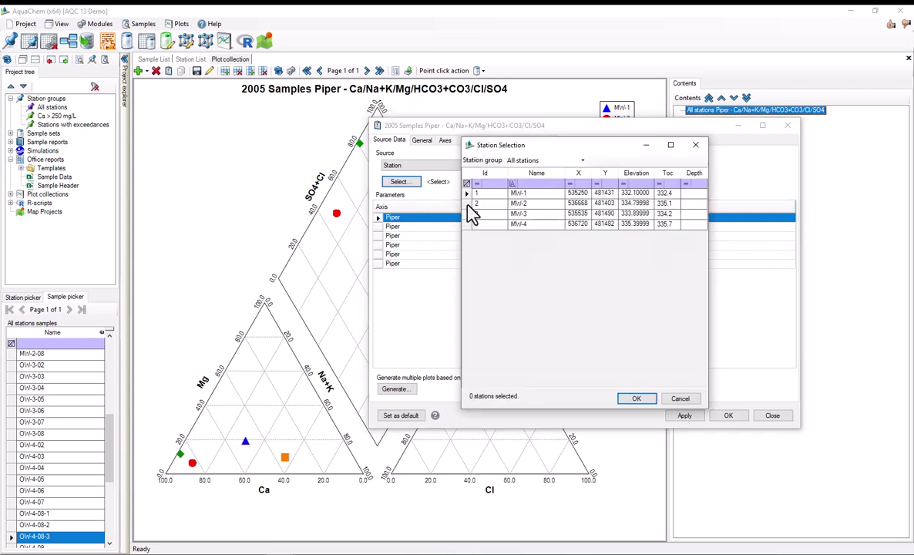
left_click(467, 214)
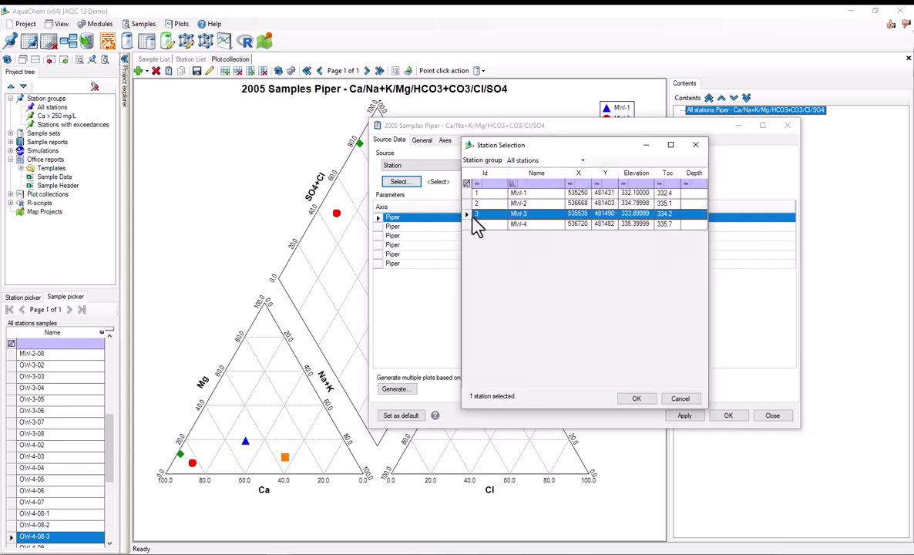
left_click(636, 400)
left_click(685, 416)
left_click_drag(435, 128, 807, 185)
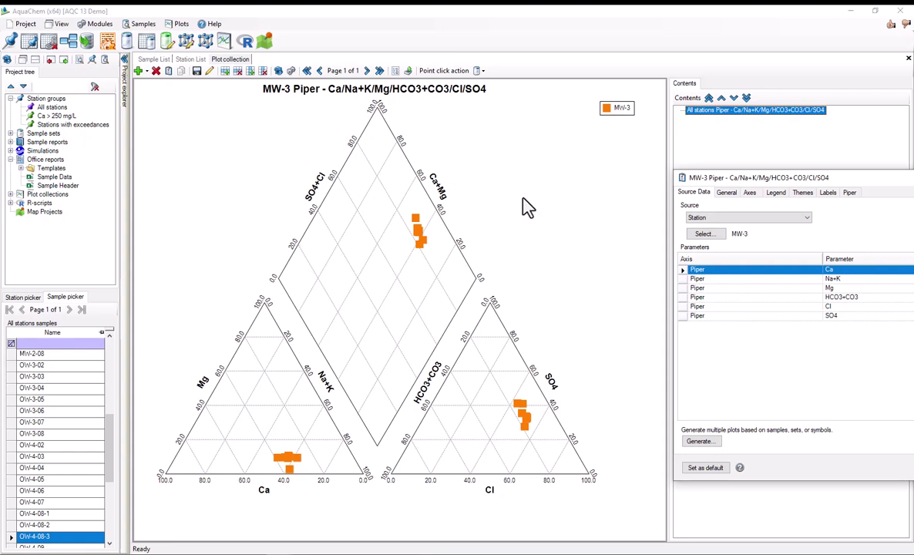
left_click_drag(691, 179, 385, 138)
Step: Set the source back to Active sample set, apply, and float the properties as a separate window
left_click(401, 171)
left_click(398, 181)
left_click(624, 419)
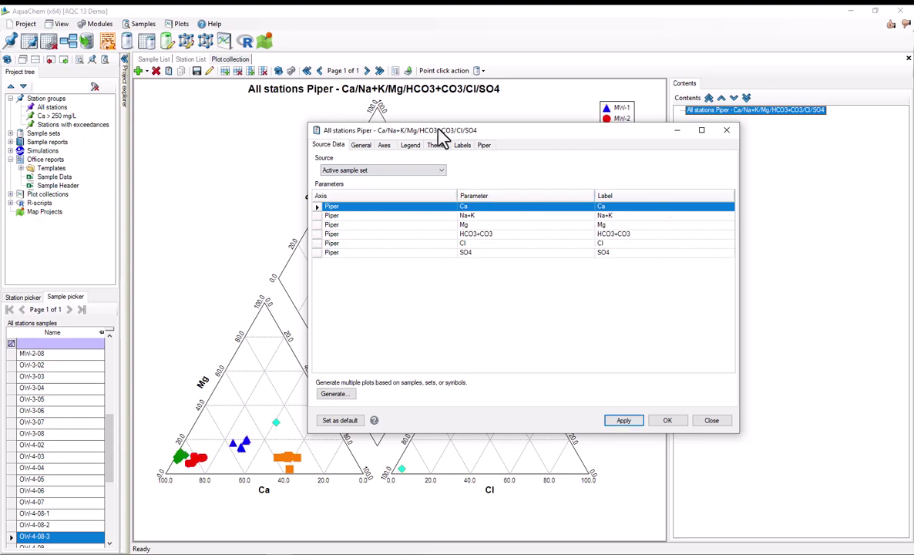
left_click_drag(406, 129, 729, 123)
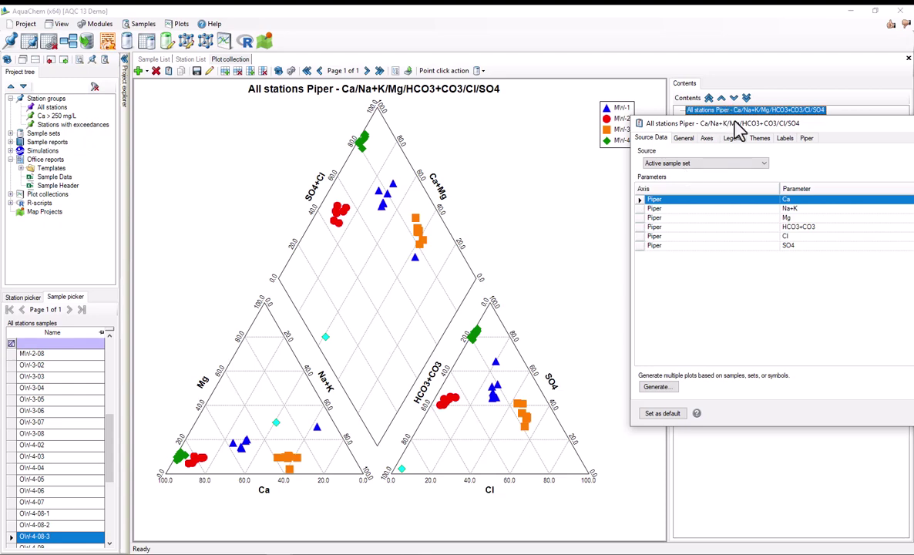
left_click_drag(683, 122, 408, 69)
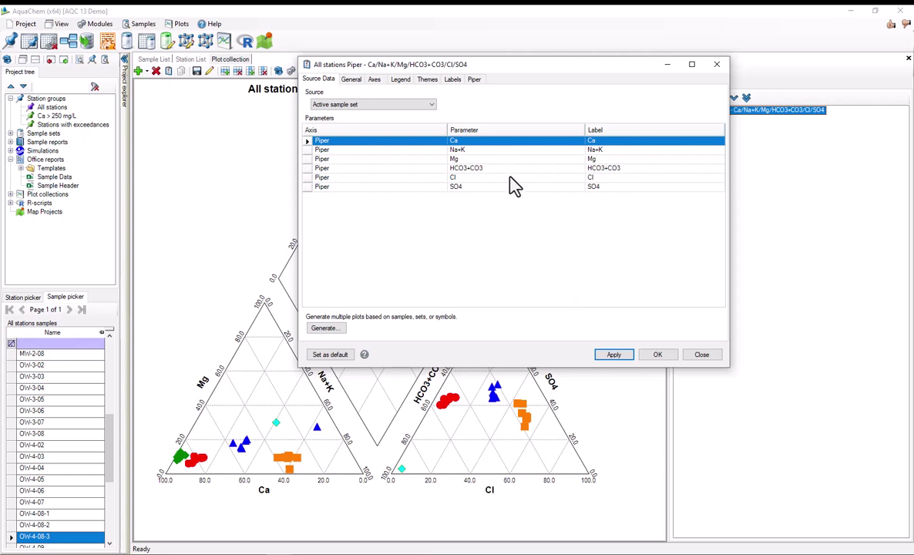
Step: Change the first Piper axis from Ca to Cl and the fifth axis from Cl to Ca
double_click(461, 146)
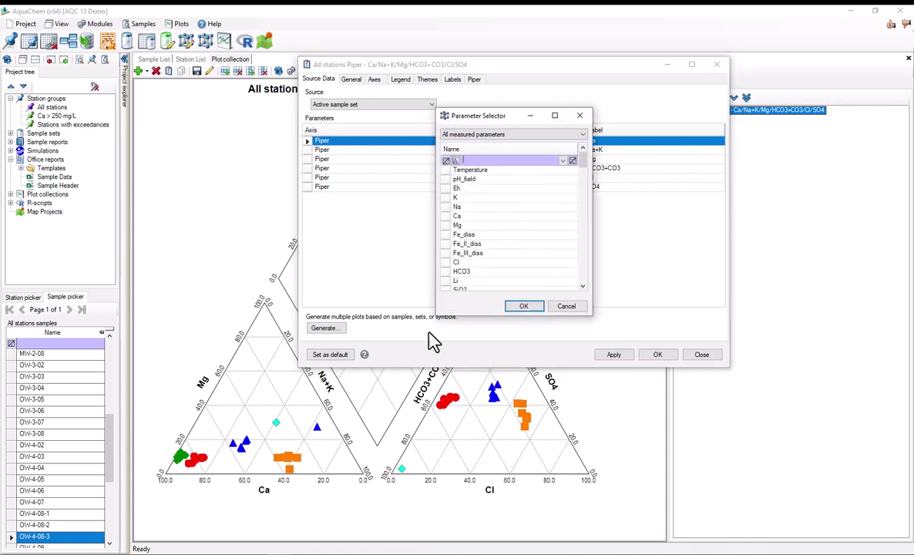
left_click(447, 263)
left_click(522, 307)
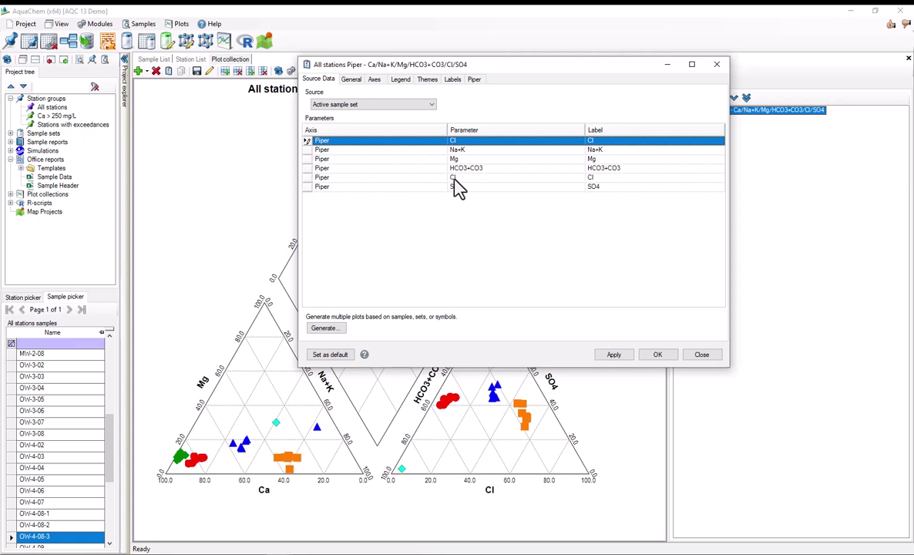
double_click(455, 180)
left_click(463, 216)
left_click(521, 308)
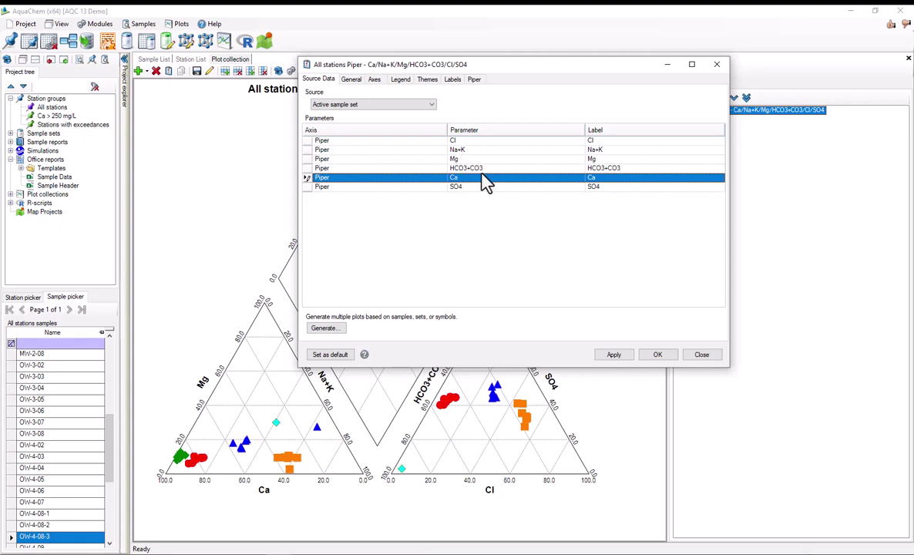
Step: Set the second Piper axis to HCO3+CO3 by selecting HCO3 and CO3 together
double_click(460, 151)
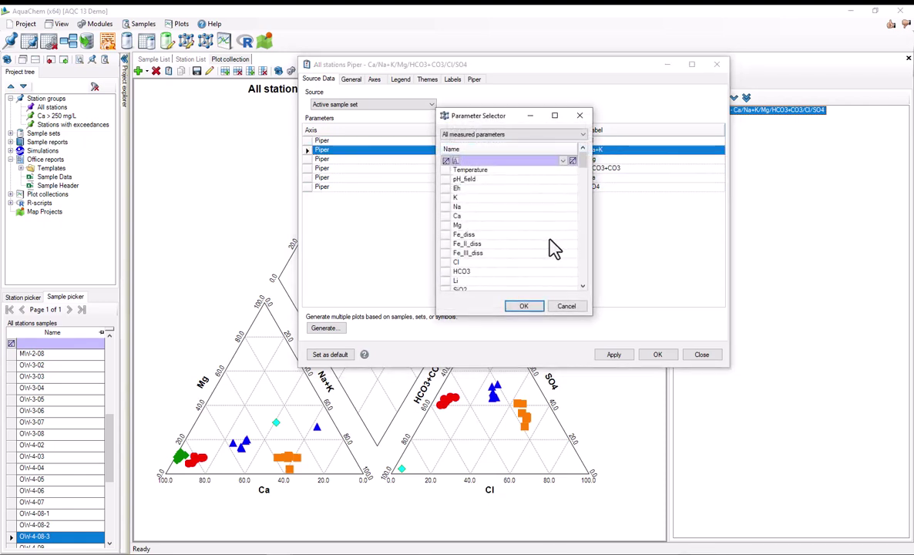
left_click(456, 273)
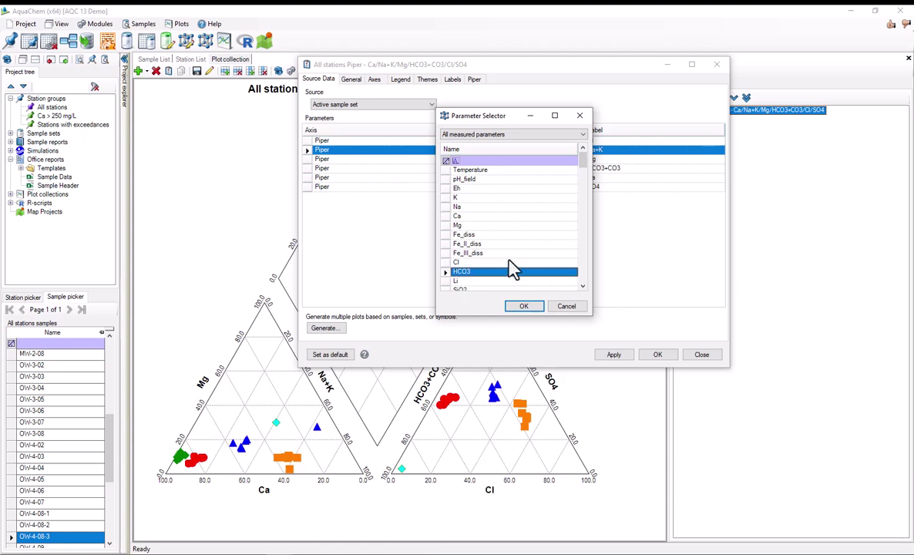
scroll(522, 262, "down", 4)
scroll(522, 263, "down", 2)
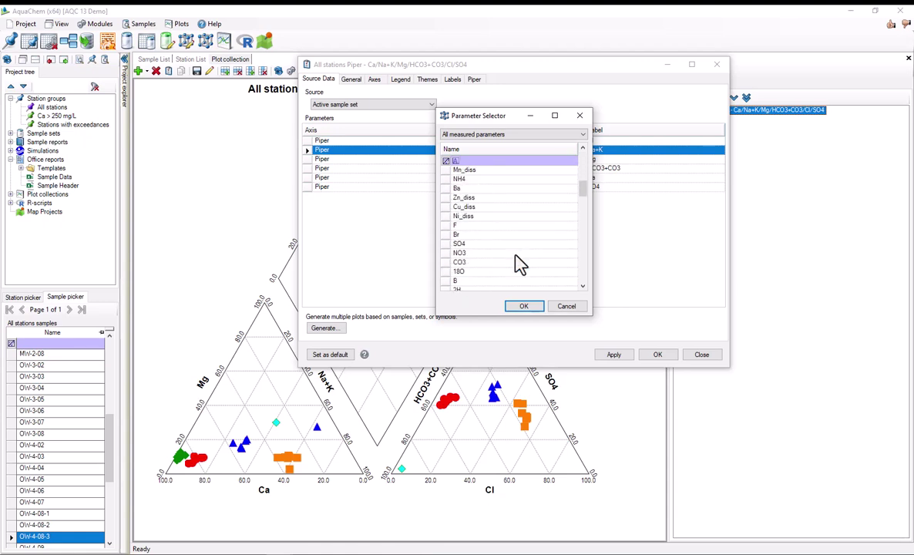
left_click(466, 268)
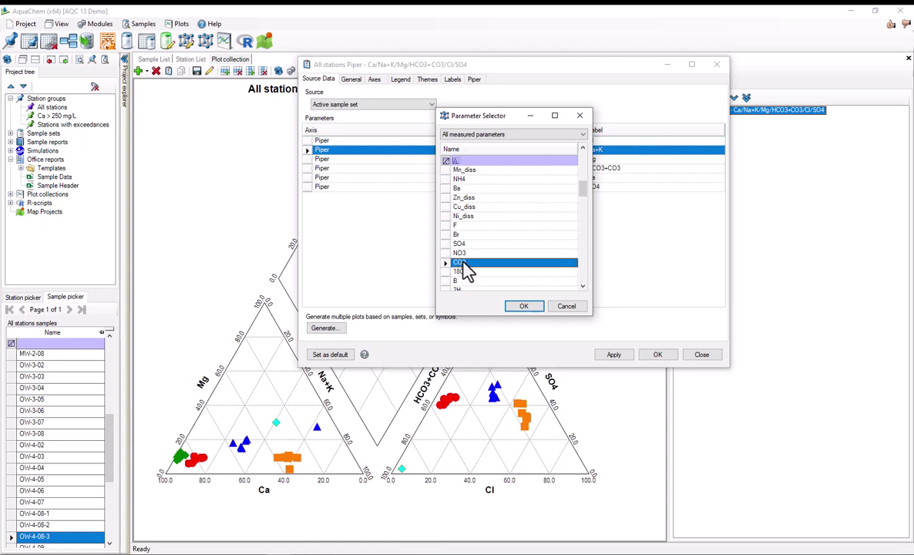
key("h")
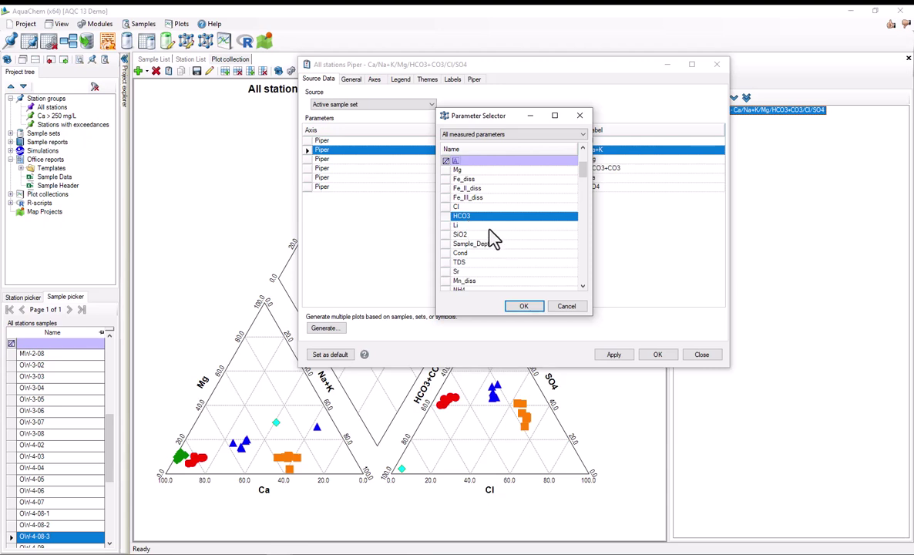
scroll(505, 242, "down", 4)
left_click(520, 263)
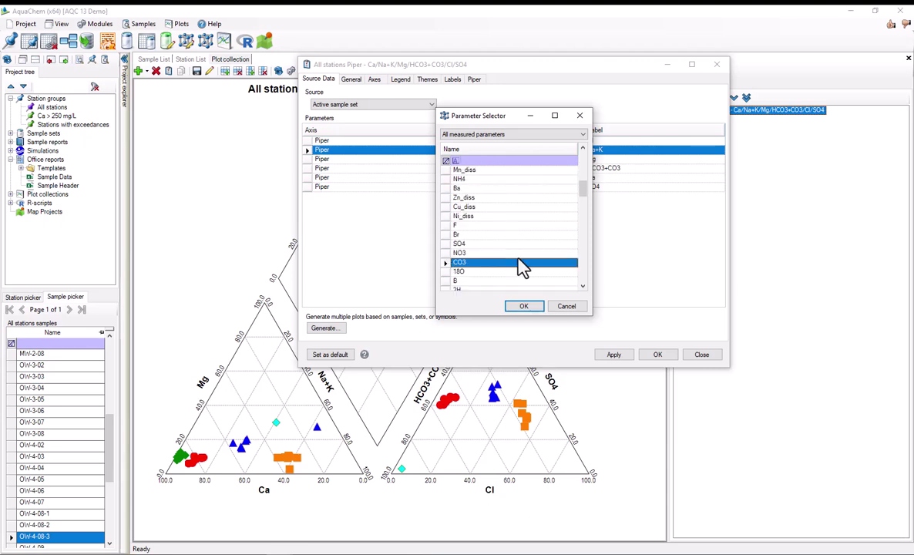
left_click(523, 308)
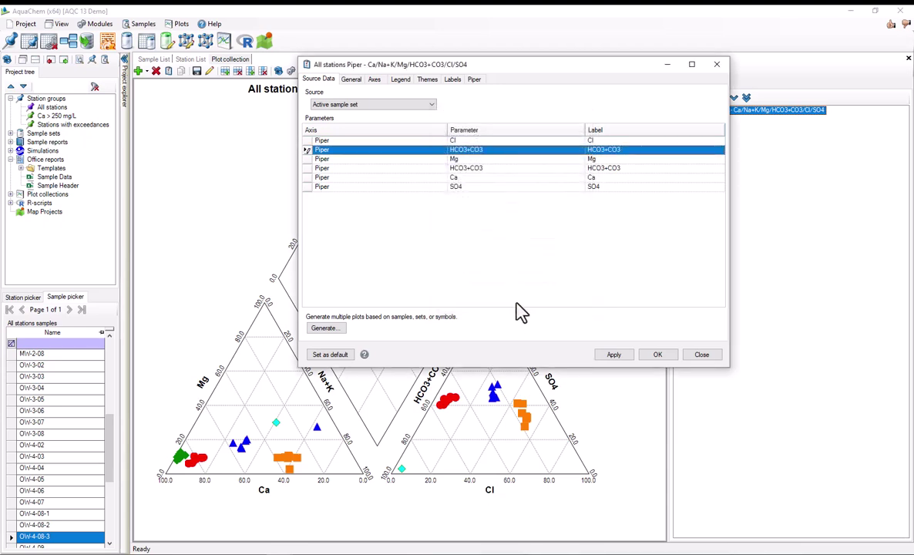
Step: Set the fourth Piper axis to Na+K by selecting Na and K
double_click(487, 169)
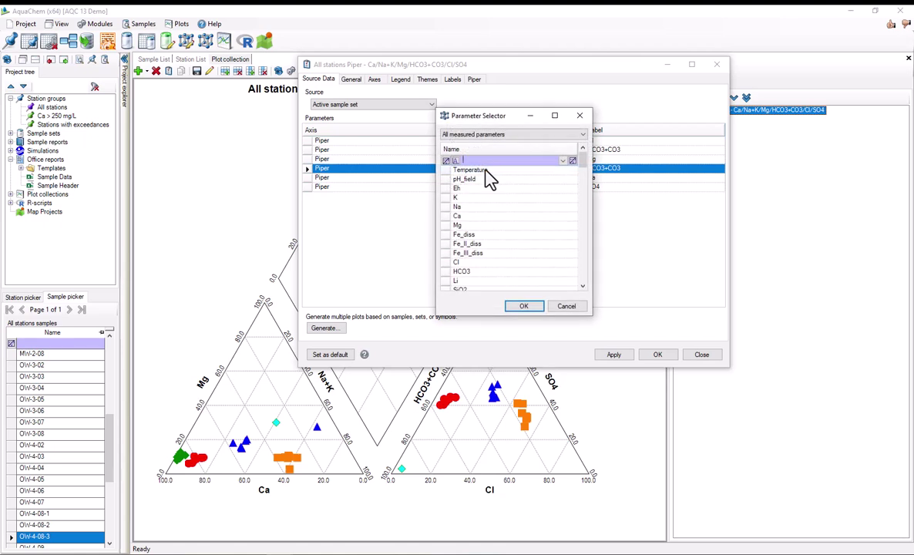
left_click_drag(494, 116, 600, 117)
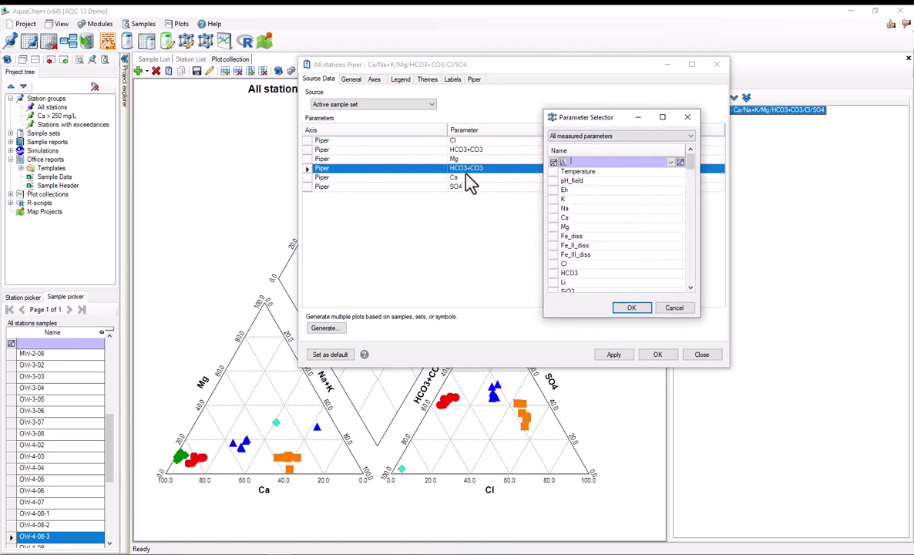
left_click(574, 210)
left_click(574, 199, "ctrl")
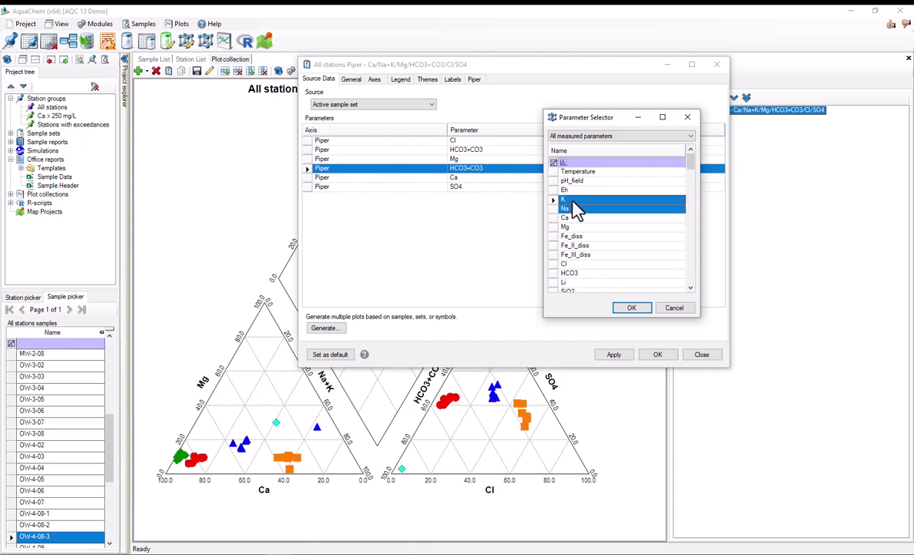
left_click(630, 309)
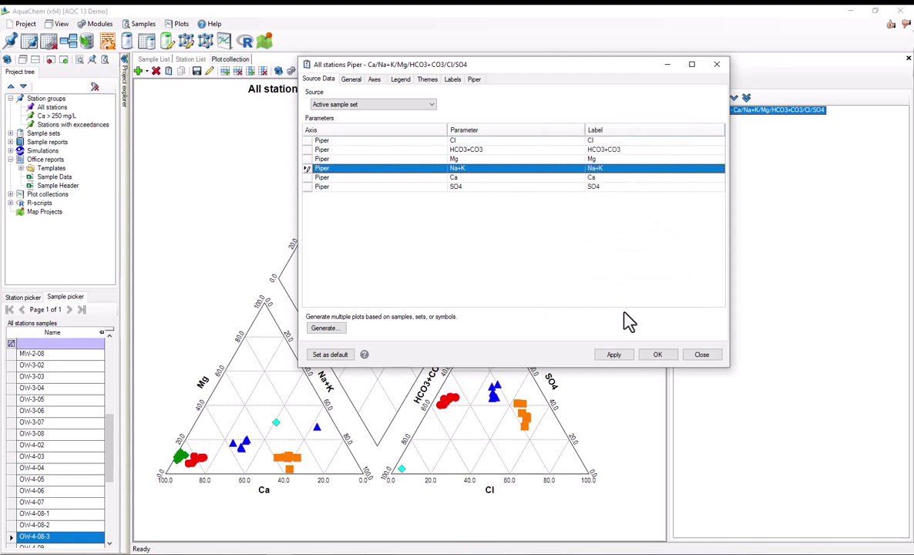
Step: Set the third Piper axis to SO4 and the sixth axis to Mg
double_click(478, 159)
type("s")
left_click(458, 197)
left_click(524, 303)
double_click(491, 186)
left_click(462, 225)
left_click(524, 306)
Step: Apply the new axis order, retitling the plot 'All stations Piper - Cl/HCO3+CO3/SO4/Na+K/Ca/Mg', and close settings
left_click_drag(474, 67, 720, 77)
left_click_drag(556, 185, 657, 184)
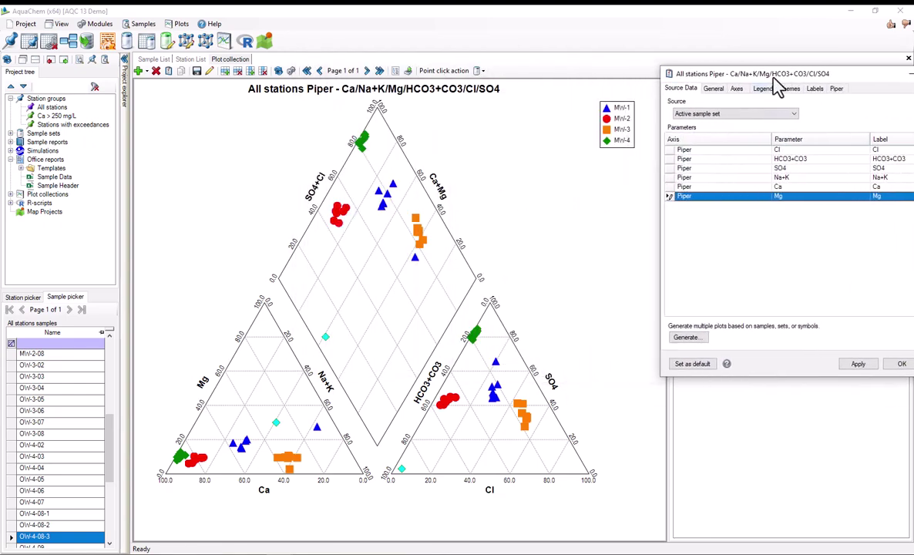
left_click_drag(721, 78, 681, 52)
left_click(814, 342)
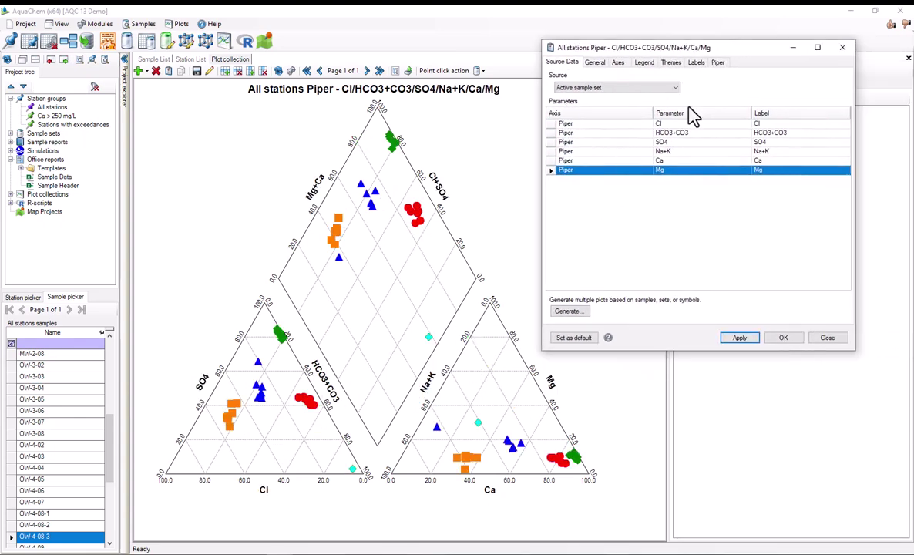
left_click(779, 343)
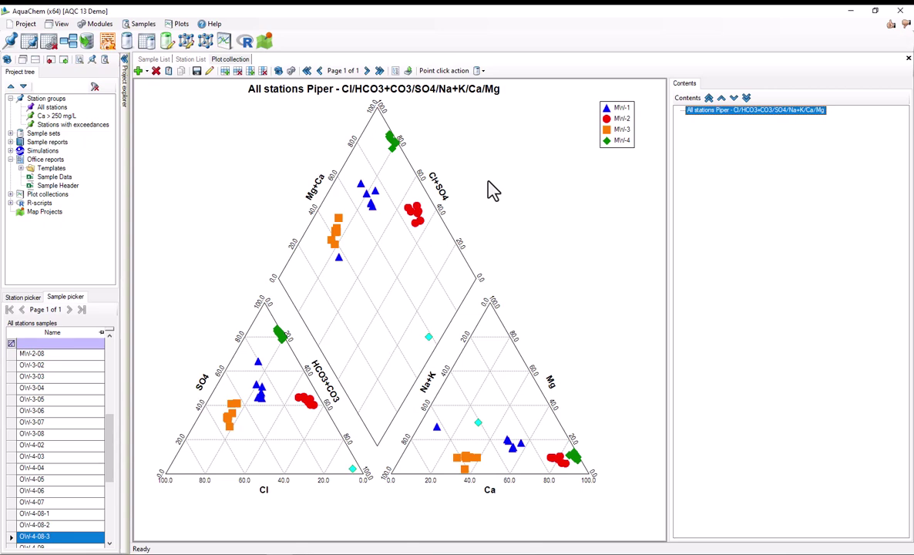
Step: Add a Durov diagram to the plot collection and move its settings window aside
left_click(138, 71)
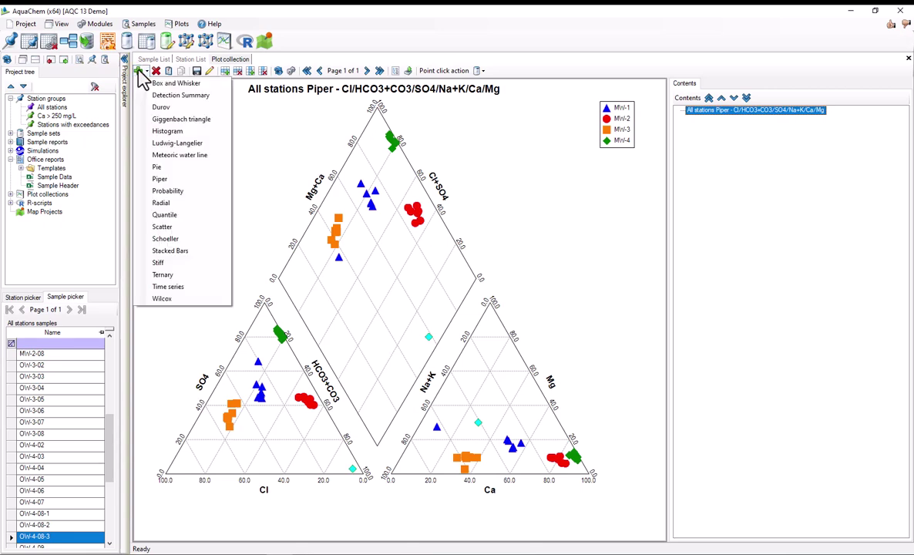
left_click(165, 111)
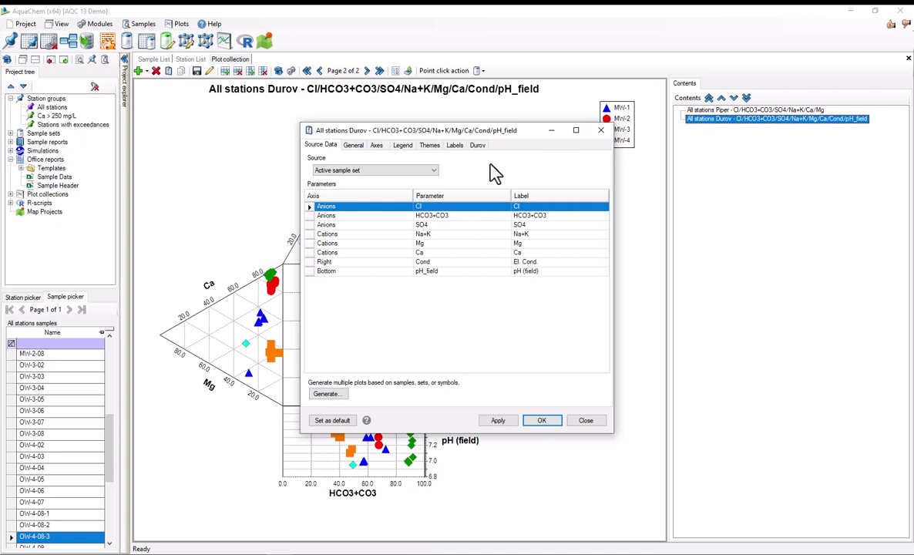
left_click_drag(463, 130, 786, 195)
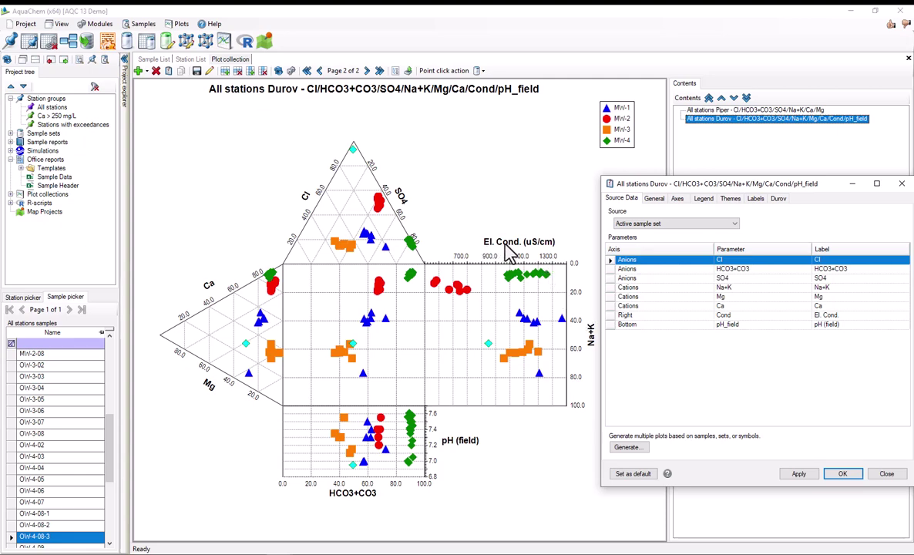
Step: Replace conductivity with TDS on the Durov diagram's right axis and apply it
double_click(728, 316)
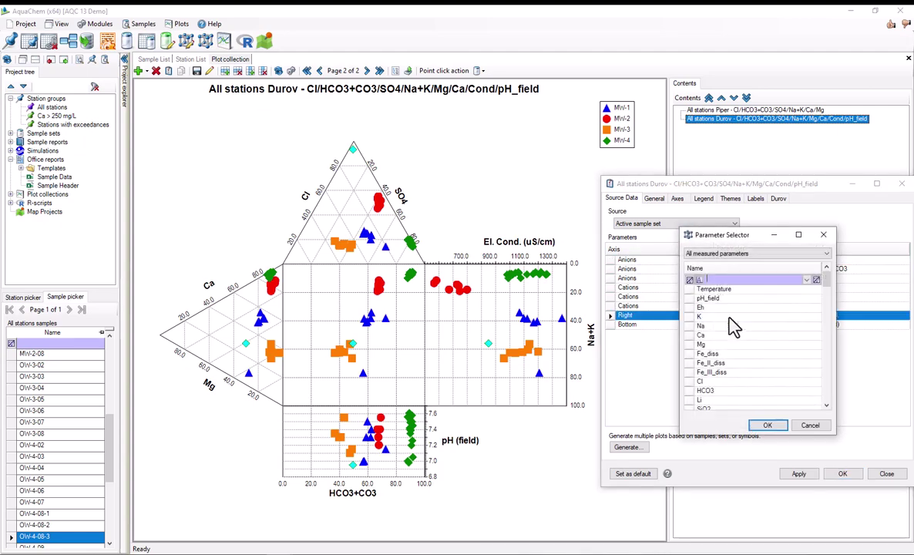
left_click(668, 280)
type("tds")
left_click(712, 290)
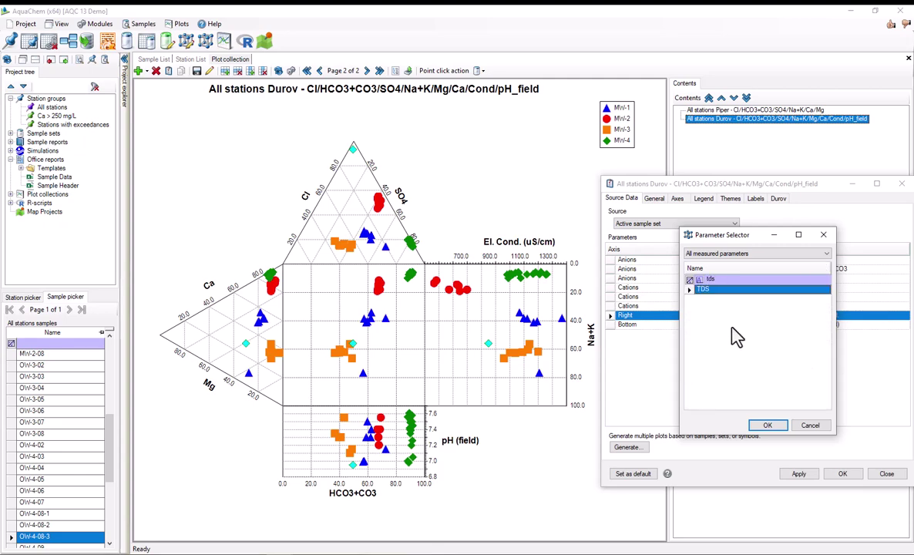
left_click(766, 424)
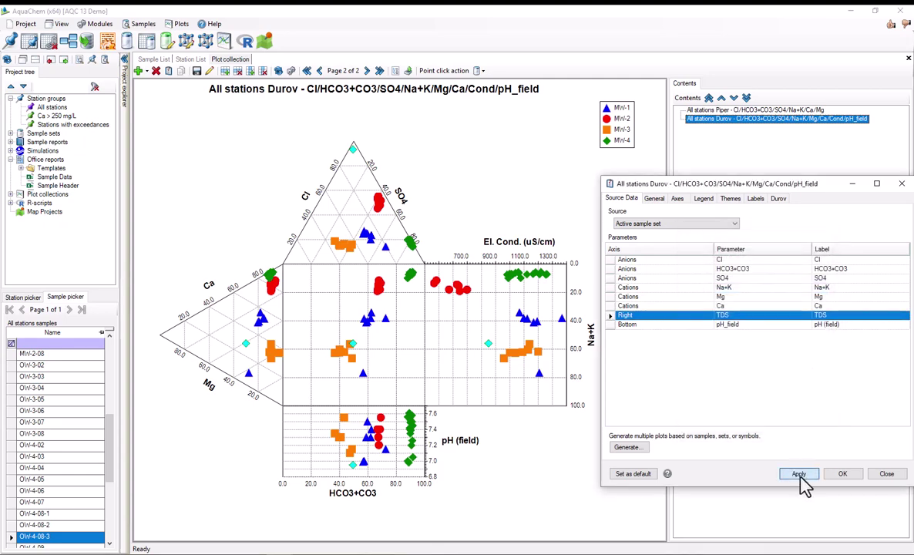
left_click(799, 477)
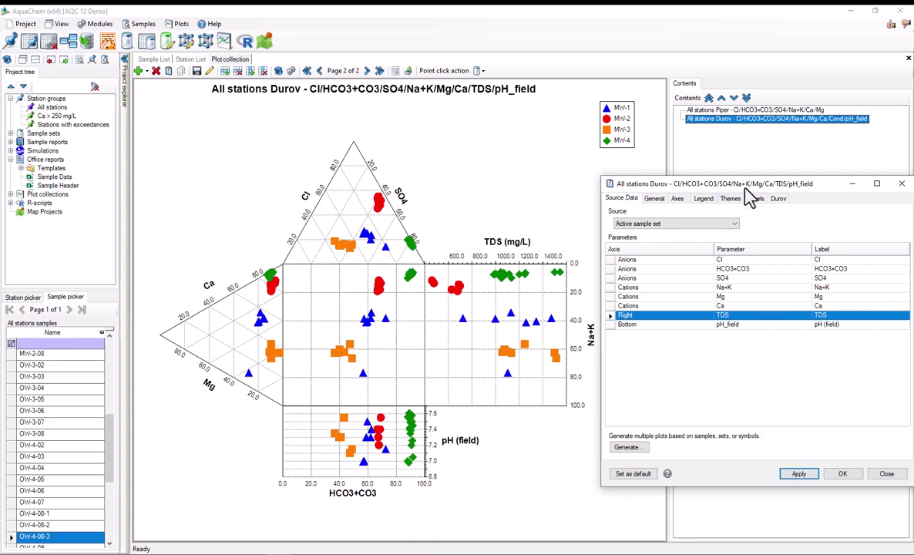
left_click_drag(745, 187, 665, 168)
Step: Keep the Durov settings and save the plots as the collection 'Geochemical plots'
left_click(763, 447)
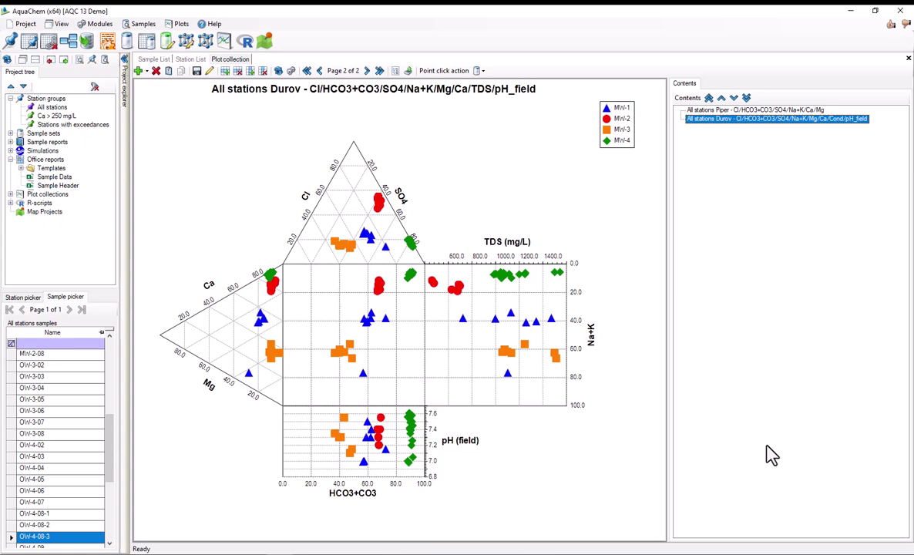
left_click(198, 73)
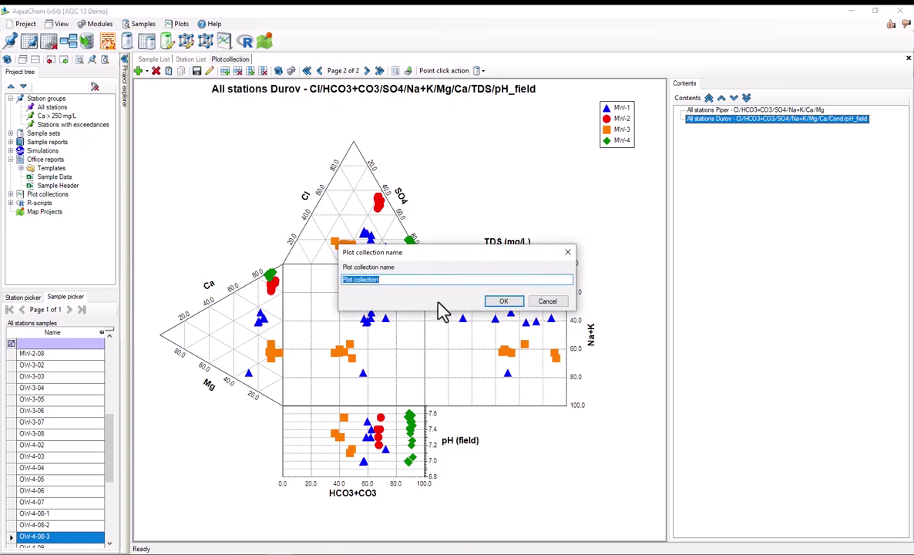
type("Geochemical plots")
left_click(503, 301)
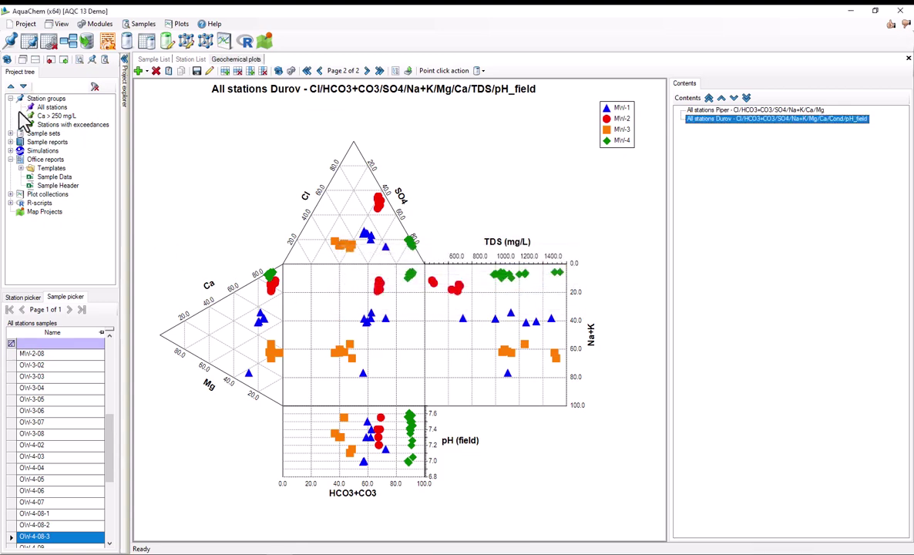
Step: Check that 'Geochemical plots' is listed under Plot collections in the project tree
double_click(23, 194)
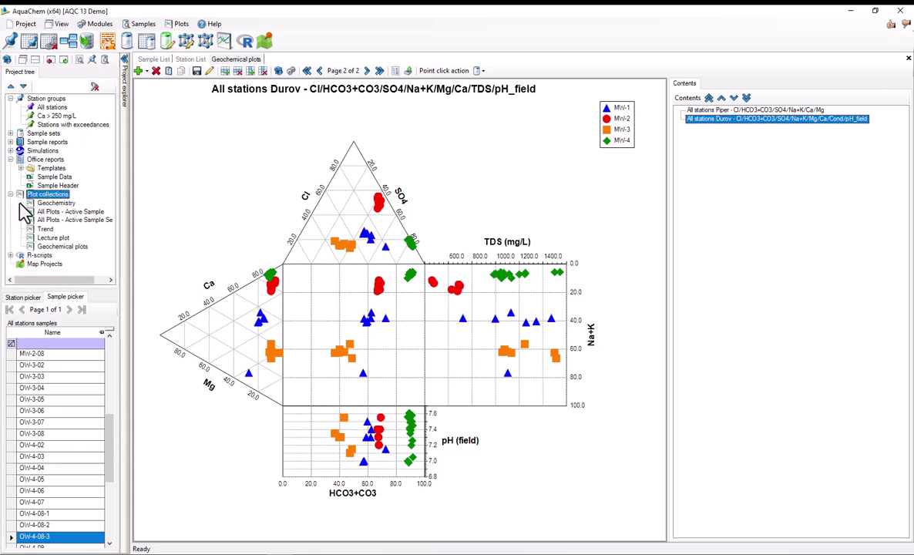
left_click(32, 247)
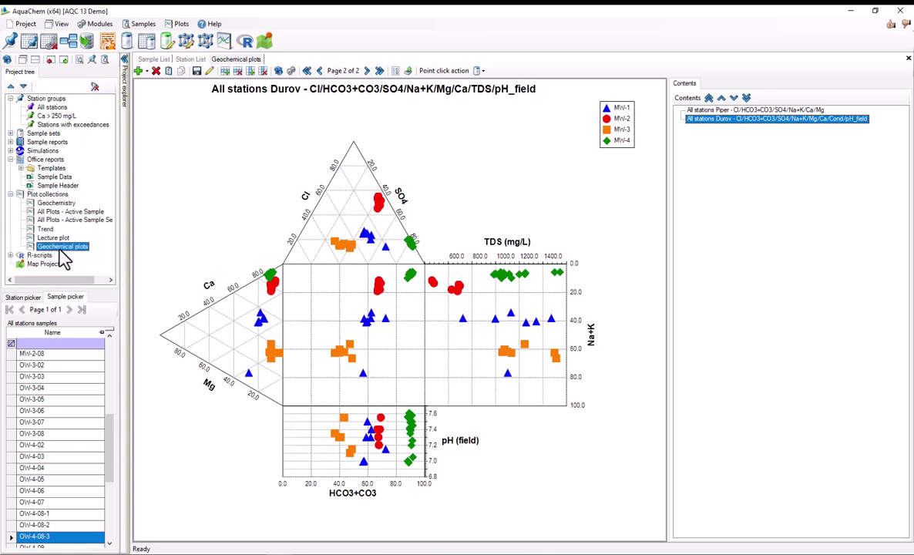
double_click(17, 195)
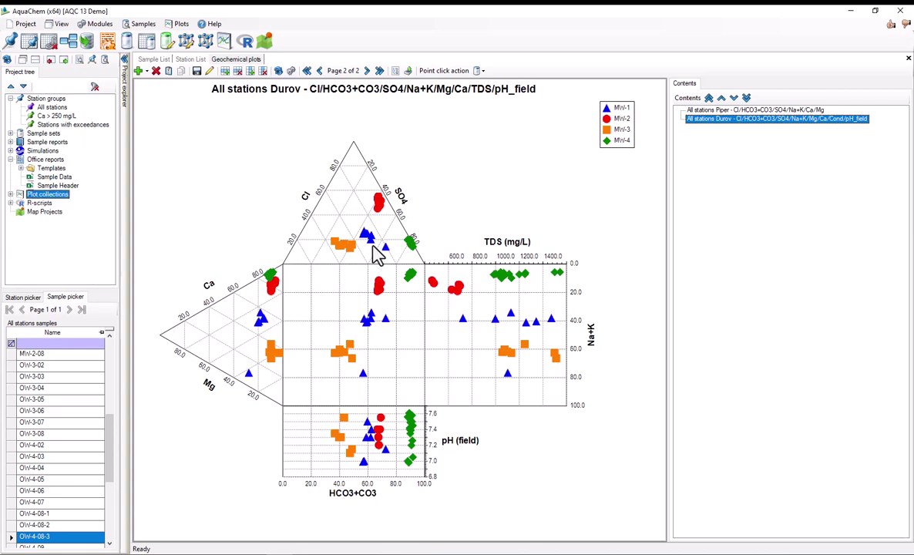
Step: Show the Export options for the whole plot collection as images, one per plot
left_click(409, 71)
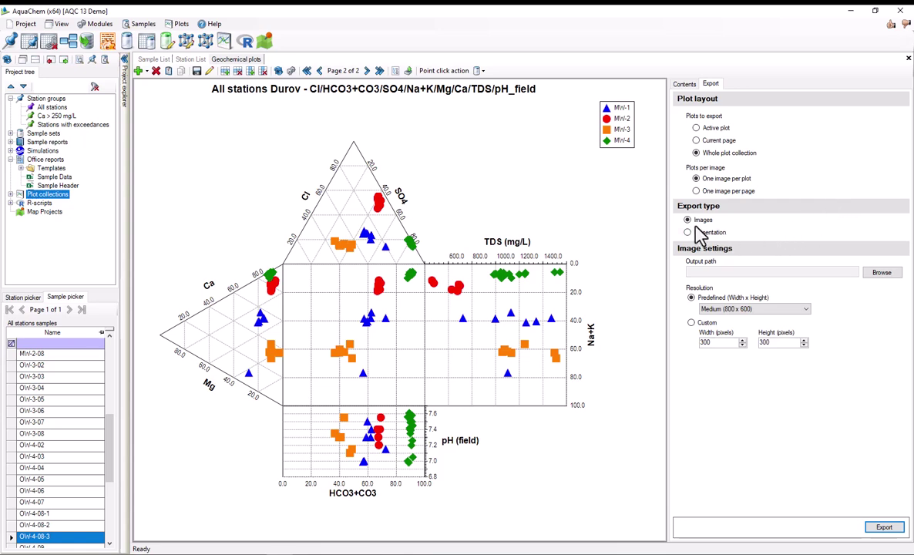